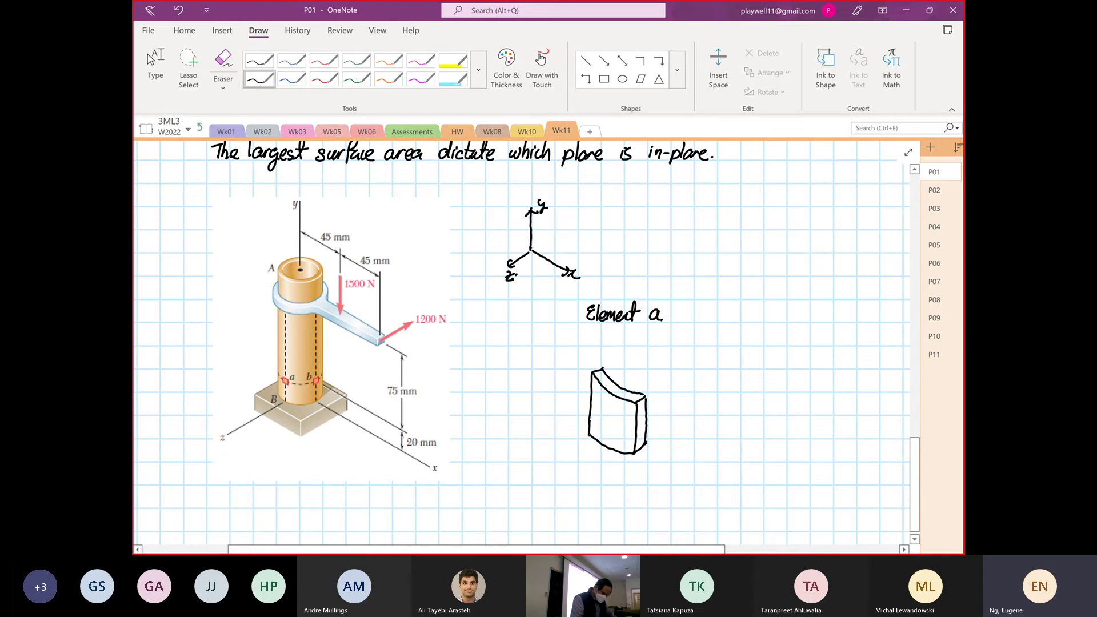
Step: Draw a leader from Element a's front face and handwrite 'xy plane (In-plane)' below it
{"action": "mouse_move", "coordinate": [603, 432]}
{"action": "left_mouse_down"}
{"action": "mouse_move", "coordinate": [571, 488]}
{"action": "mouse_move", "coordinate": [585, 485]}
{"action": "left_mouse_up"}
{"action": "mouse_move", "coordinate": [588, 479]}
{"action": "left_mouse_down"}
{"action": "mouse_move", "coordinate": [582, 502]}
{"action": "mouse_move", "coordinate": [594, 487]}
{"action": "mouse_move", "coordinate": [574, 487]}
{"action": "left_mouse_up"}
{"action": "left_click_drag", "start_coordinate": [583, 478], "coordinate": [589, 483]}
{"action": "mouse_move", "coordinate": [592, 477]}
{"action": "left_mouse_down"}
{"action": "mouse_move", "coordinate": [584, 500]}
{"action": "mouse_move", "coordinate": [609, 485]}
{"action": "left_mouse_up"}
{"action": "mouse_move", "coordinate": [614, 485]}
{"action": "left_mouse_down"}
{"action": "mouse_move", "coordinate": [617, 470]}
{"action": "mouse_move", "coordinate": [626, 487]}
{"action": "mouse_move", "coordinate": [640, 480]}
{"action": "mouse_move", "coordinate": [607, 508]}
{"action": "left_mouse_up"}
{"action": "mouse_move", "coordinate": [612, 496]}
{"action": "left_mouse_down"}
{"action": "mouse_move", "coordinate": [623, 495]}
{"action": "mouse_move", "coordinate": [616, 507]}
{"action": "left_mouse_up"}
{"action": "left_click_drag", "start_coordinate": [612, 508], "coordinate": [632, 507]}
{"action": "mouse_move", "coordinate": [634, 502]}
{"action": "left_mouse_down"}
{"action": "mouse_move", "coordinate": [654, 489]}
{"action": "mouse_move", "coordinate": [678, 506]}
{"action": "left_mouse_up"}
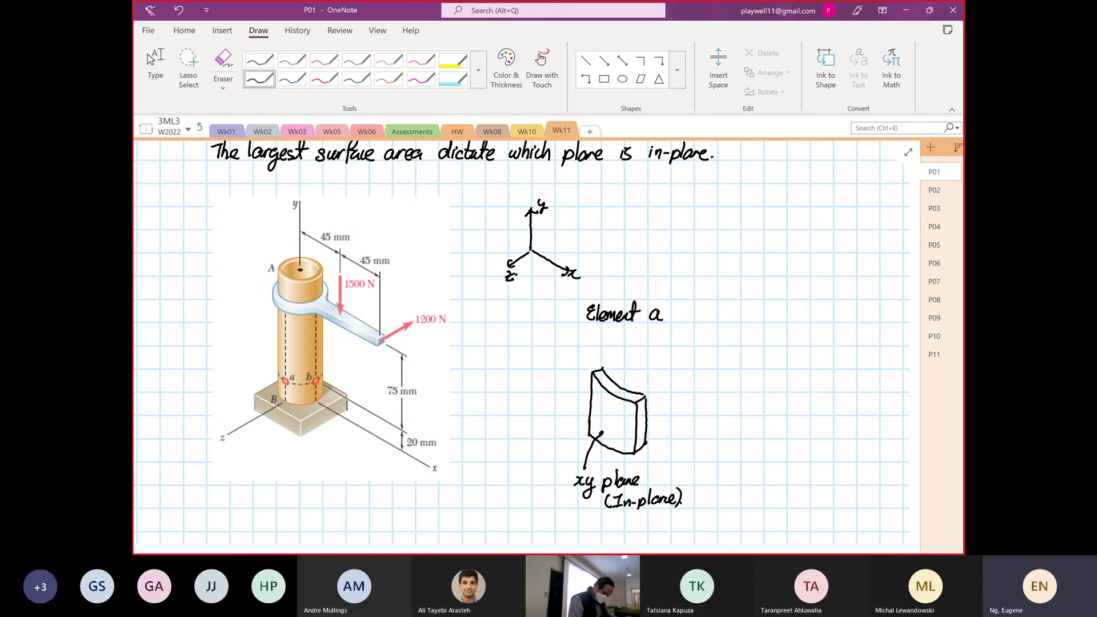
Step: Write the 'Element b' heading, sketch its curved block, and draw a leader from its face dot
{"action": "mouse_move", "coordinate": [788, 306]}
{"action": "left_mouse_down"}
{"action": "mouse_move", "coordinate": [778, 318]}
{"action": "mouse_move", "coordinate": [838, 314]}
{"action": "left_mouse_up"}
{"action": "left_click_drag", "start_coordinate": [762, 410], "coordinate": [818, 390]}
{"action": "mouse_move", "coordinate": [762, 411]}
{"action": "left_mouse_down"}
{"action": "mouse_move", "coordinate": [766, 464]}
{"action": "mouse_move", "coordinate": [821, 442]}
{"action": "left_mouse_up"}
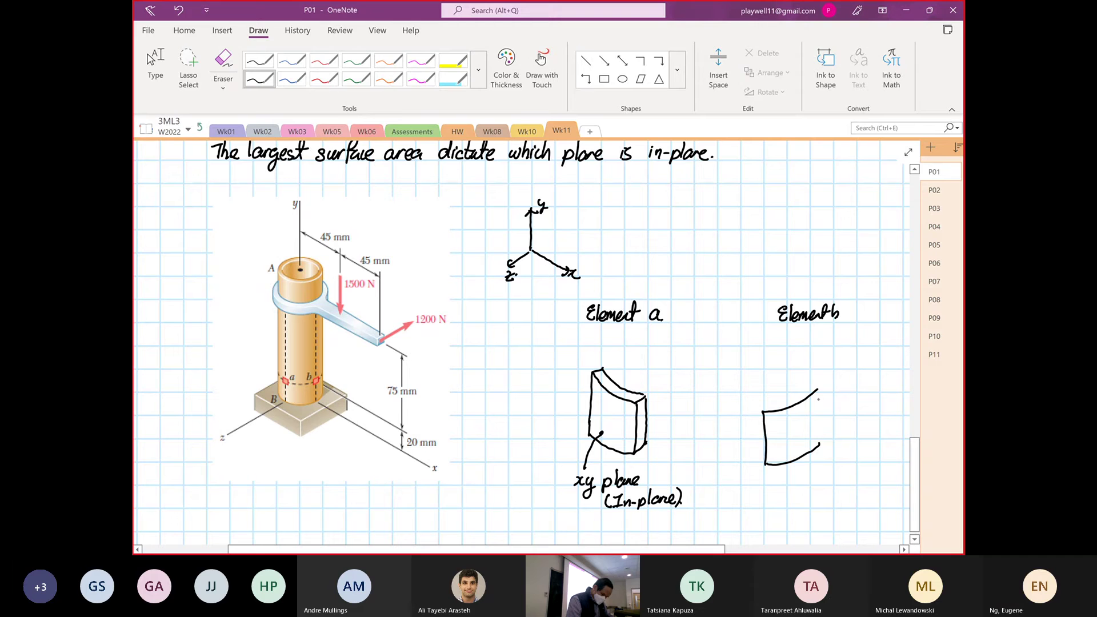
{"action": "left_click_drag", "start_coordinate": [819, 391], "coordinate": [821, 448]}
{"action": "mouse_move", "coordinate": [763, 411]}
{"action": "left_mouse_down"}
{"action": "mouse_move", "coordinate": [761, 400]}
{"action": "mouse_move", "coordinate": [817, 390]}
{"action": "mouse_move", "coordinate": [760, 432]}
{"action": "mouse_move", "coordinate": [767, 463]}
{"action": "left_mouse_up"}
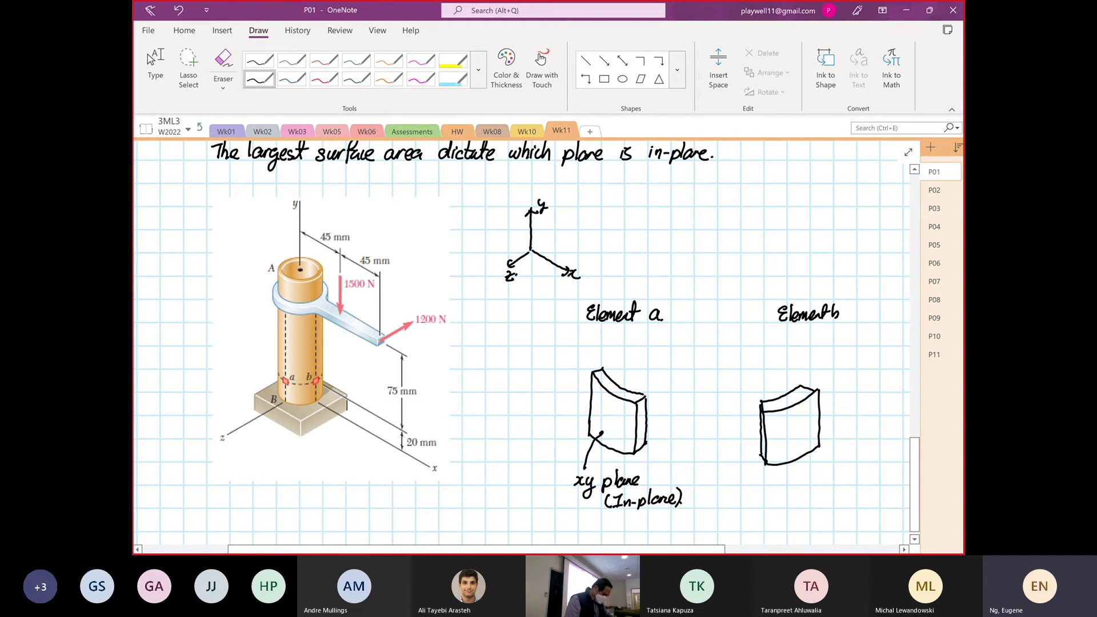
{"action": "mouse_move", "coordinate": [806, 436]}
{"action": "left_mouse_down"}
{"action": "mouse_move", "coordinate": [848, 429]}
{"action": "mouse_move", "coordinate": [859, 442]}
{"action": "mouse_move", "coordinate": [891, 420]}
{"action": "mouse_move", "coordinate": [908, 436]}
{"action": "left_mouse_up"}
{"action": "scroll", "coordinate": [522, 343], "scroll_direction": "up", "scroll_amount": 5}
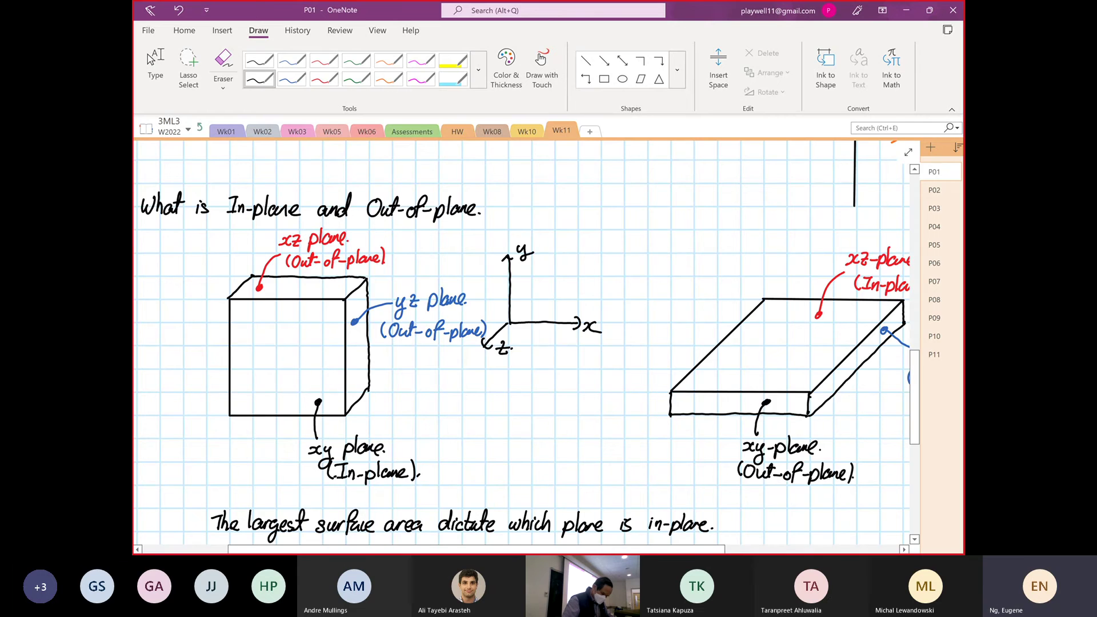
Step: Switch to the black pen and handwrite '(In-plane)' under Element b's 'yz plane' label
{"action": "scroll", "coordinate": [751, 460], "scroll_direction": "down", "scroll_amount": 6}
{"action": "scroll", "coordinate": [752, 460], "scroll_direction": "right", "scroll_amount": 2}
{"action": "scroll", "coordinate": [521, 343], "scroll_direction": "down", "scroll_amount": 3}
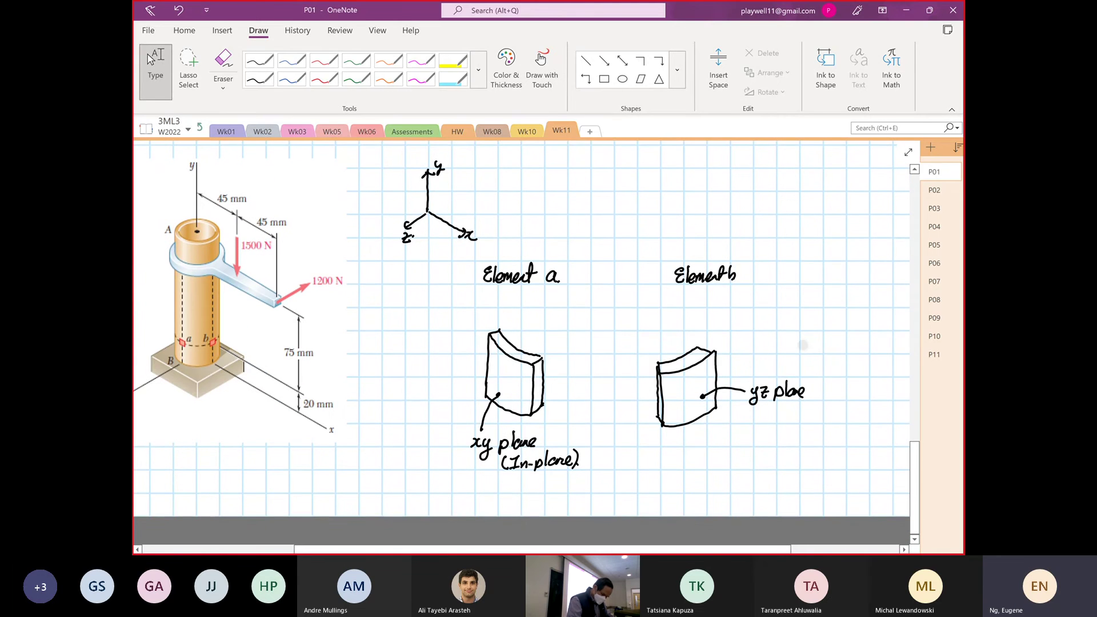
{"action": "left_click", "coordinate": [259, 78]}
{"action": "mouse_move", "coordinate": [754, 410]}
{"action": "left_mouse_down"}
{"action": "mouse_move", "coordinate": [749, 425]}
{"action": "mouse_move", "coordinate": [800, 424]}
{"action": "left_mouse_up"}
{"action": "left_click_drag", "start_coordinate": [802, 420], "coordinate": [815, 426]}
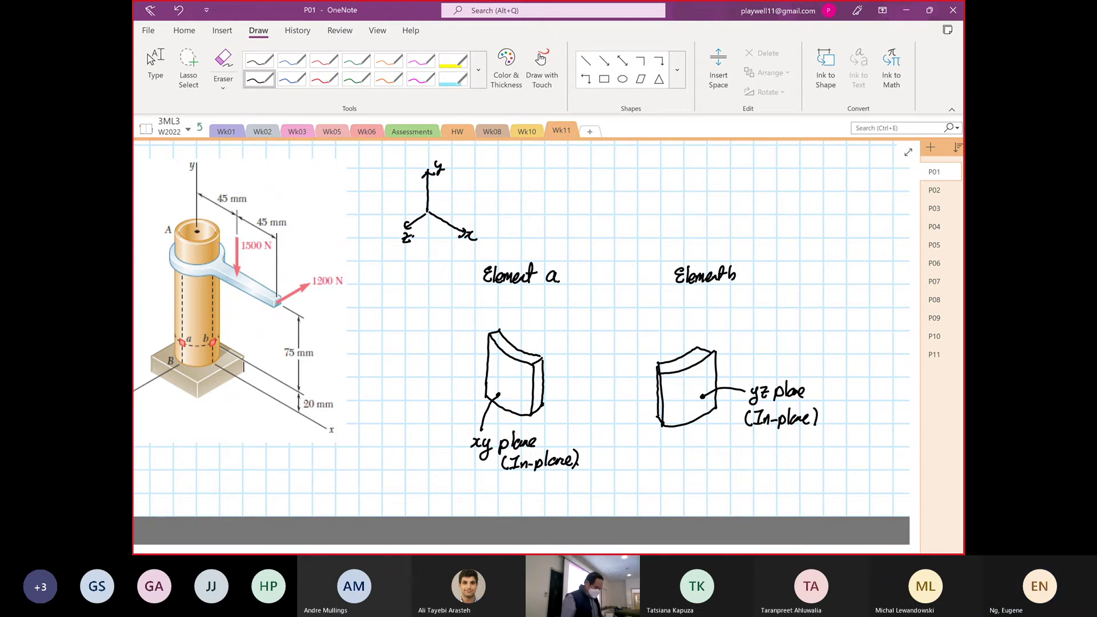
{"action": "scroll", "coordinate": [277, 453], "scroll_direction": "left", "scroll_amount": 3}
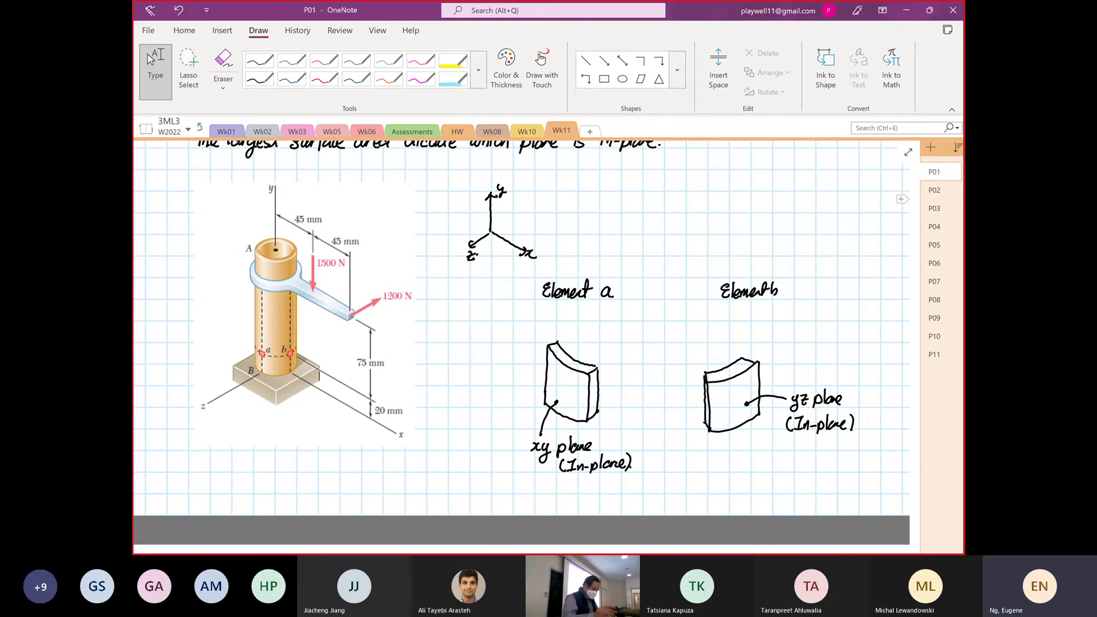
Step: Draw an arrow to Element a's curved top face and write 'Arbitrary.' beside it
{"action": "mouse_move", "coordinate": [580, 343]}
{"action": "left_mouse_down"}
{"action": "mouse_move", "coordinate": [555, 362]}
{"action": "mouse_move", "coordinate": [591, 333]}
{"action": "mouse_move", "coordinate": [633, 331]}
{"action": "mouse_move", "coordinate": [632, 348]}
{"action": "left_mouse_up"}
{"action": "left_click", "coordinate": [645, 340]}
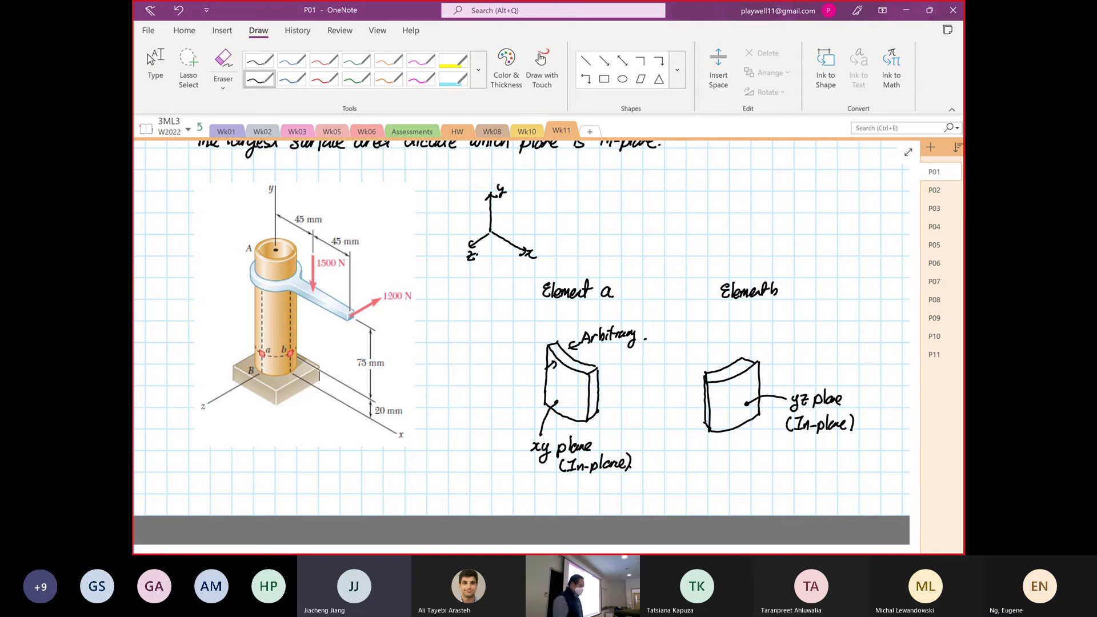
Step: Ink a wedge-shaped 3-D block above Element b and draw an X beside it
{"action": "left_click_drag", "start_coordinate": [681, 451], "coordinate": [567, 503]}
{"action": "left_click_drag", "start_coordinate": [645, 252], "coordinate": [716, 278]}
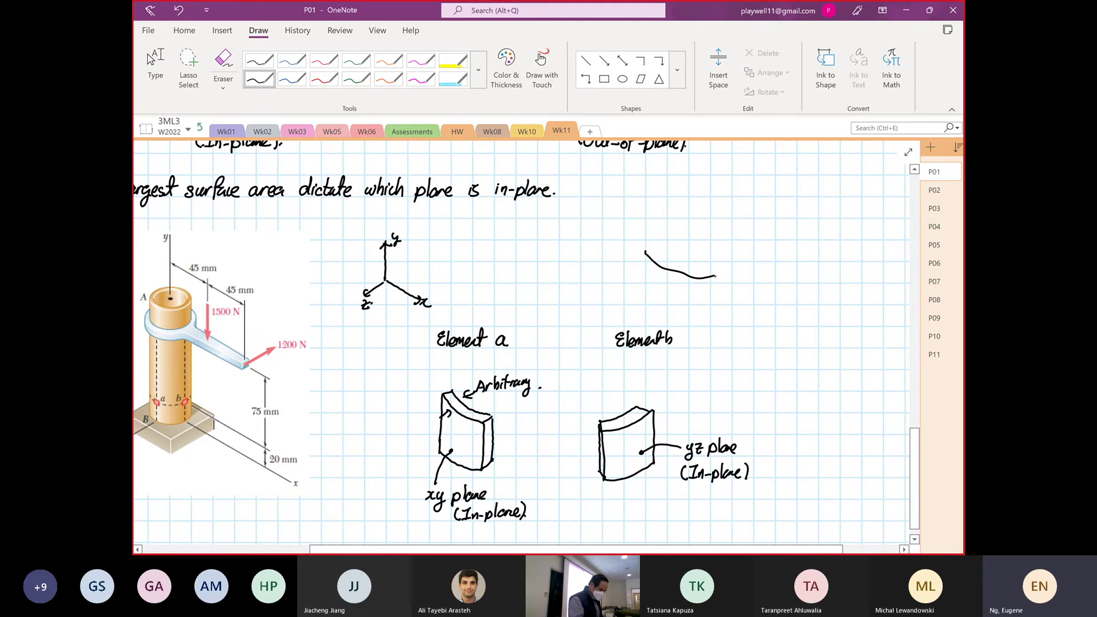
{"action": "mouse_move", "coordinate": [646, 248]}
{"action": "left_mouse_down"}
{"action": "mouse_move", "coordinate": [724, 208]}
{"action": "mouse_move", "coordinate": [720, 247]}
{"action": "mouse_move", "coordinate": [715, 277]}
{"action": "left_mouse_up"}
{"action": "mouse_move", "coordinate": [644, 251]}
{"action": "left_mouse_down"}
{"action": "mouse_move", "coordinate": [681, 314]}
{"action": "mouse_move", "coordinate": [713, 283]}
{"action": "left_mouse_up"}
{"action": "mouse_move", "coordinate": [763, 237]}
{"action": "left_mouse_down"}
{"action": "mouse_move", "coordinate": [741, 266]}
{"action": "mouse_move", "coordinate": [769, 275]}
{"action": "left_mouse_up"}
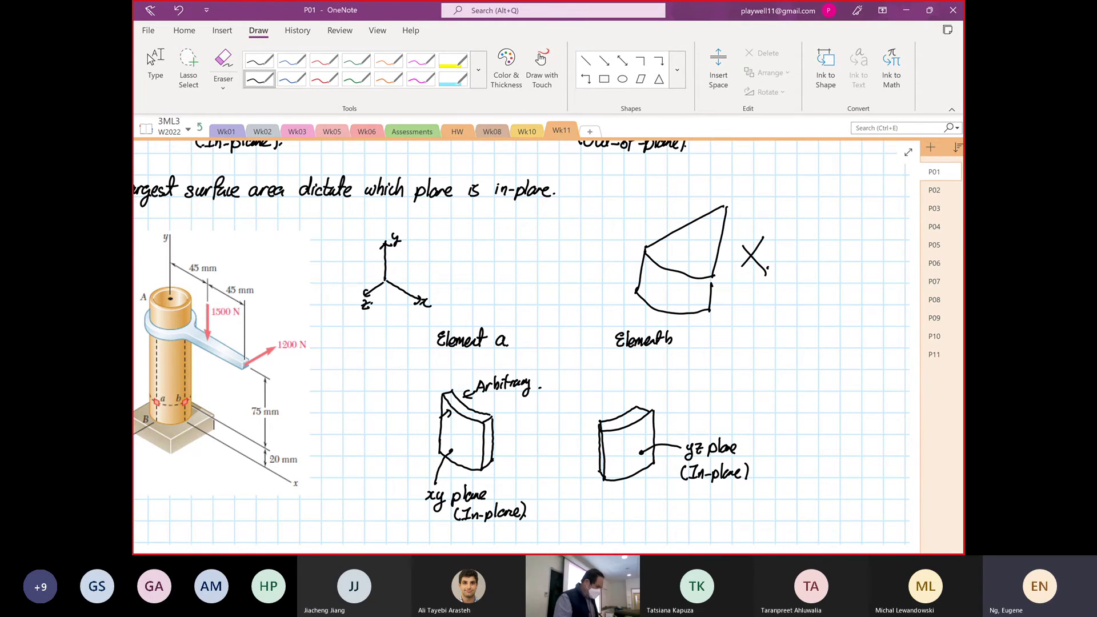
{"action": "left_click_drag", "start_coordinate": [318, 476], "coordinate": [433, 442]}
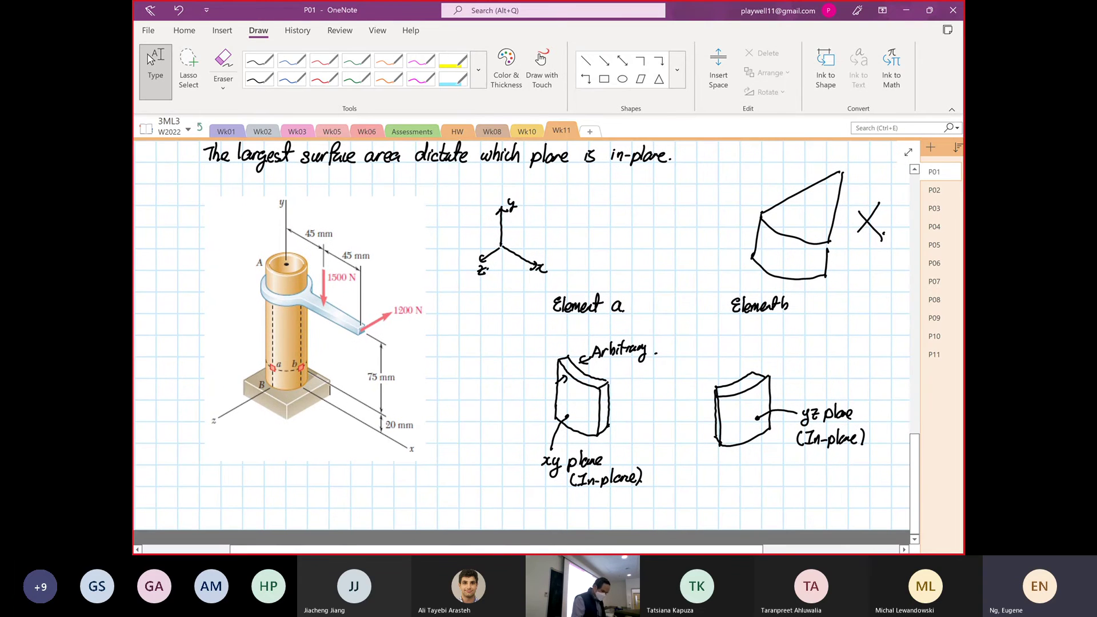